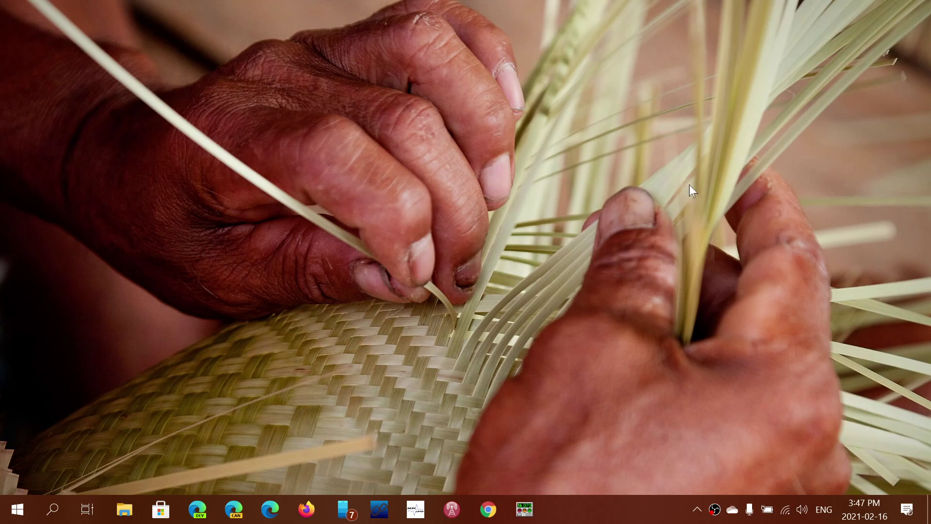
# Go from Action Center to Settings' Update & Security page, confirming the PC is up to date.
pyautogui.click(908, 510)
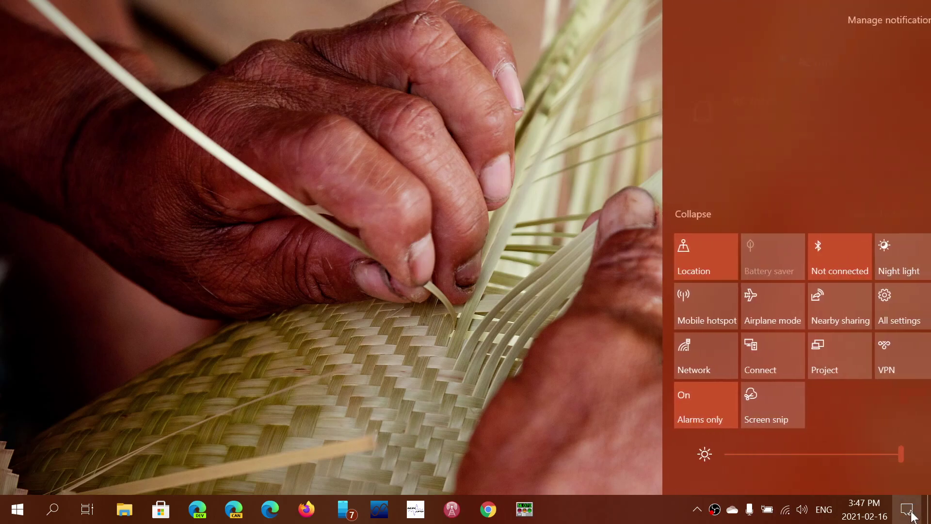
pyautogui.click(887, 305)
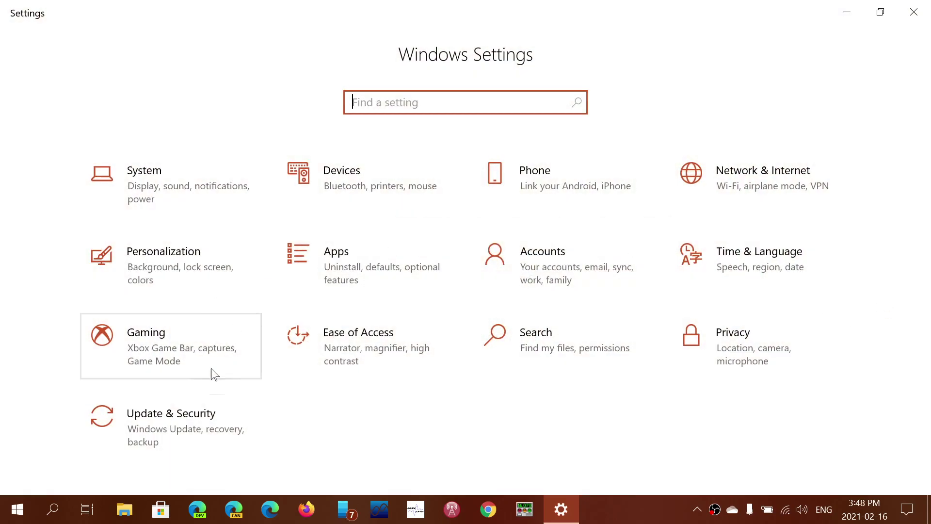
pyautogui.click(179, 419)
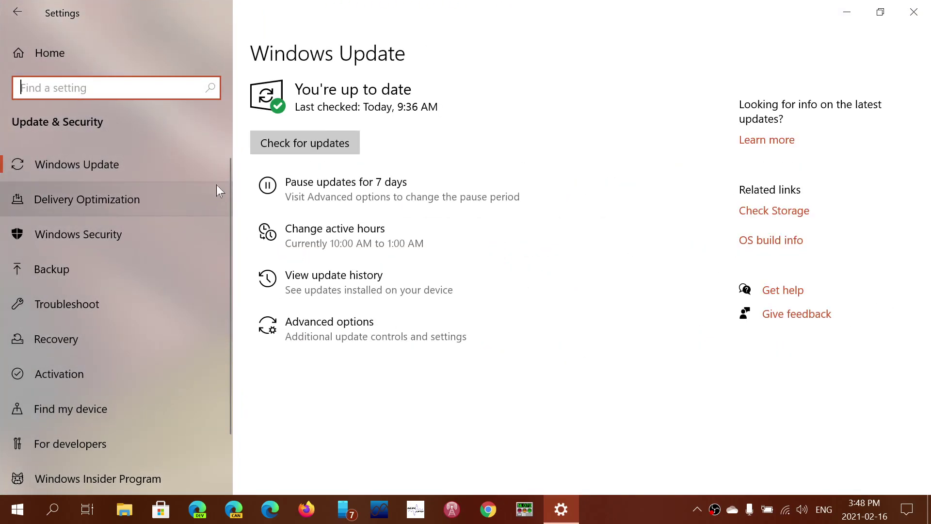
# Close the Windows Settings window.
pyautogui.click(913, 12)
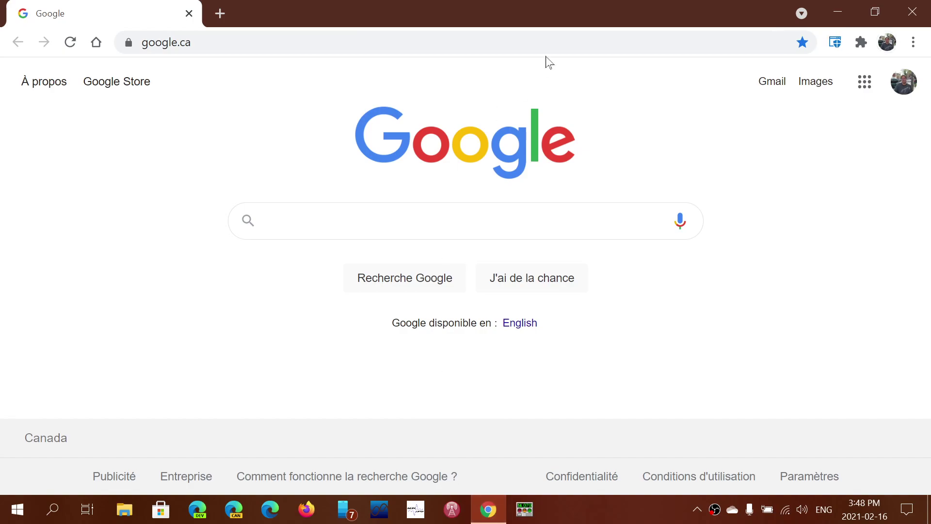
# Open Help > About Google Chrome from Chrome's three-dot menu.
pyautogui.click(913, 43)
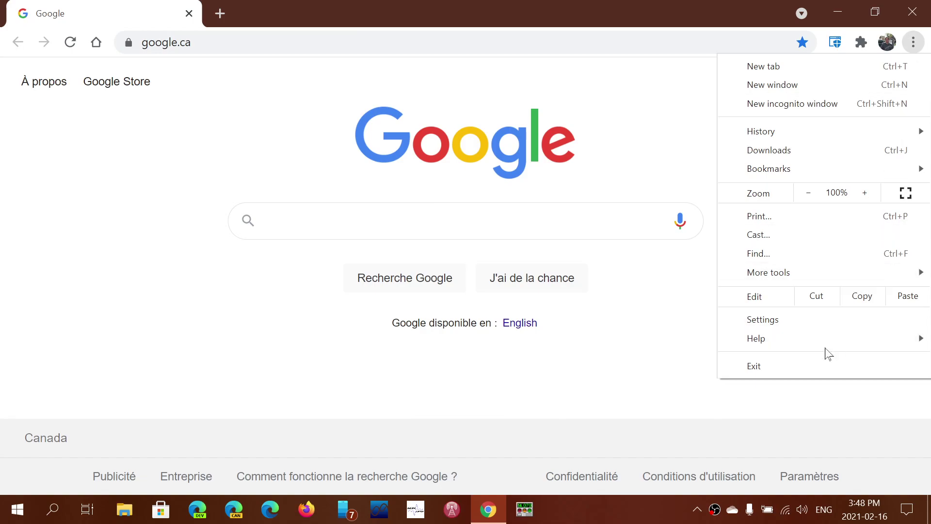
pyautogui.moveTo(757, 338)
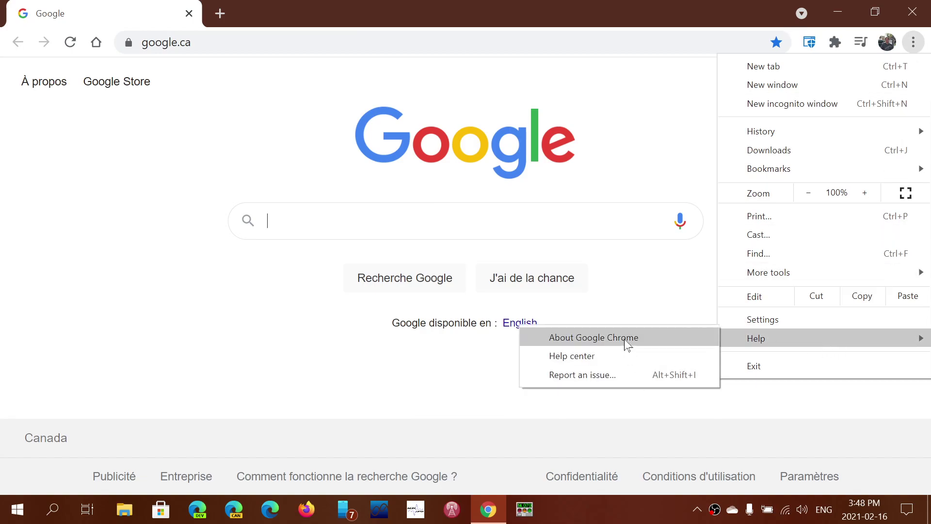
pyautogui.click(628, 345)
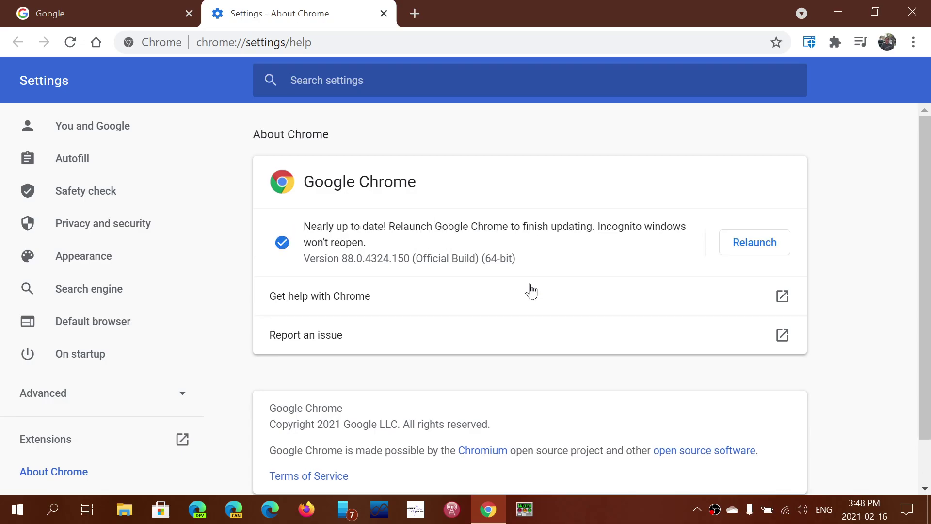
# Relaunch Chrome to finish updating to 88.0.4324.182, then close the About tab.
pyautogui.click(754, 242)
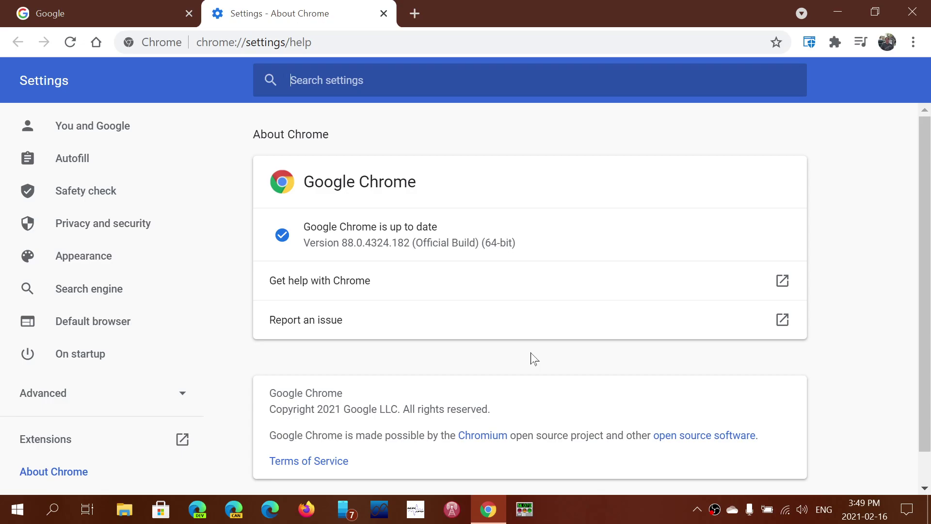
pyautogui.click(383, 14)
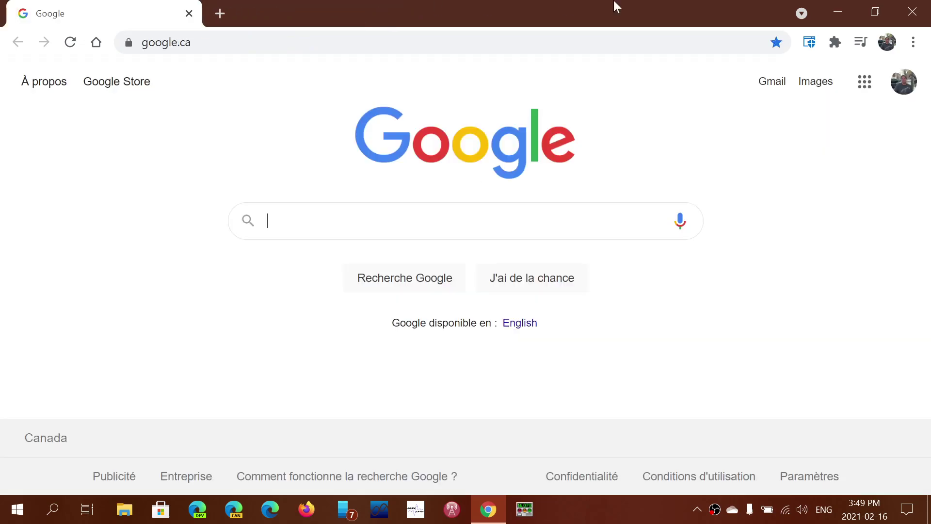
# Close the Google Chrome window, leaving the empty Windows 10 desktop.
pyautogui.click(912, 12)
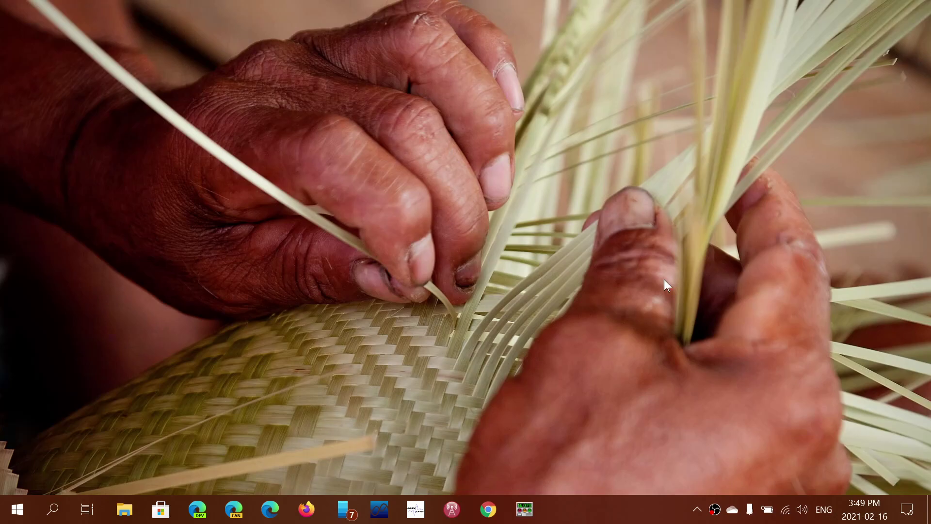